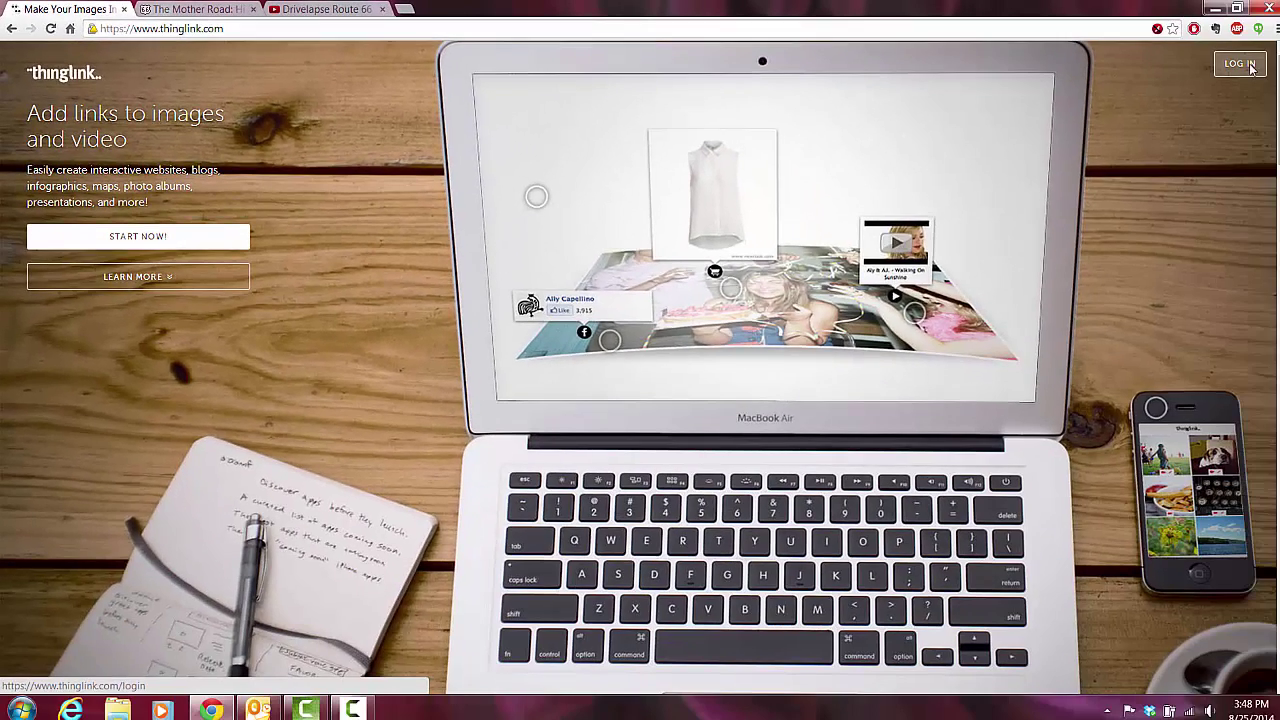
Log in to ThingLink with the account e-mail and password to reach the Stream page
{"action": "left_click", "coordinate": [288, 462]}
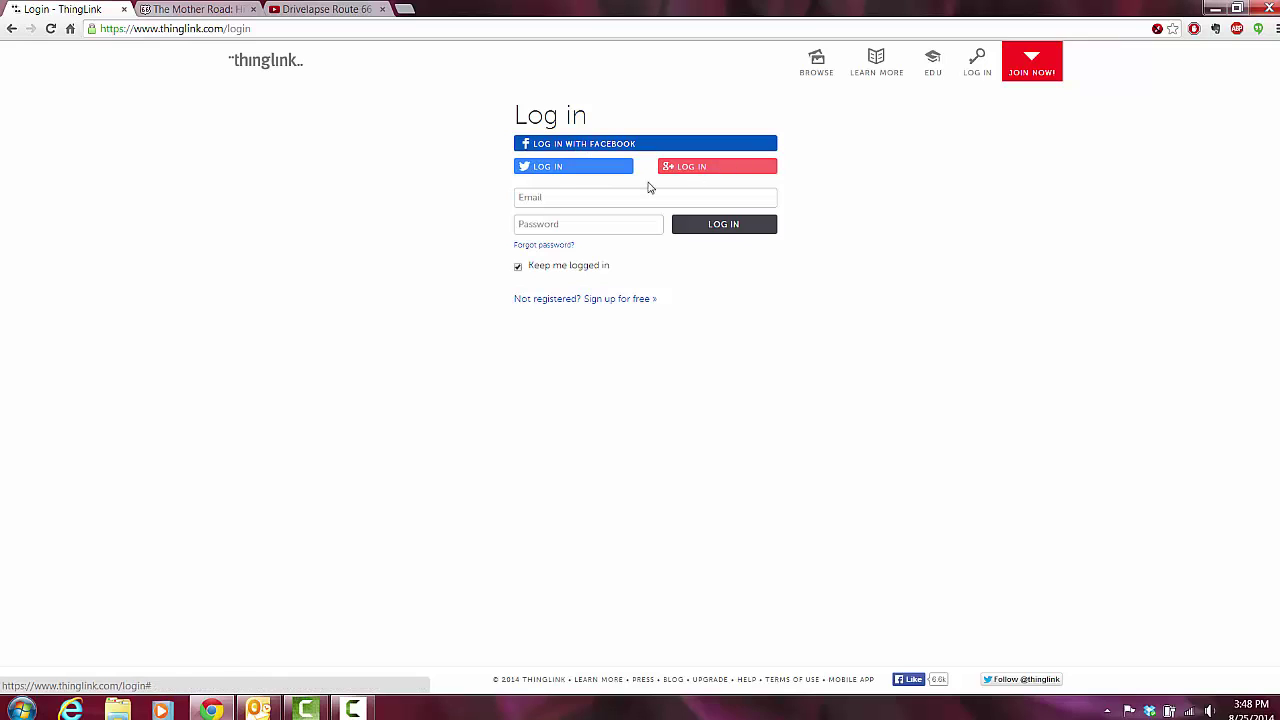
{"action": "left_click", "coordinate": [571, 200]}
{"action": "type", "text": "actinup"}
{"action": "key", "text": "Return"}
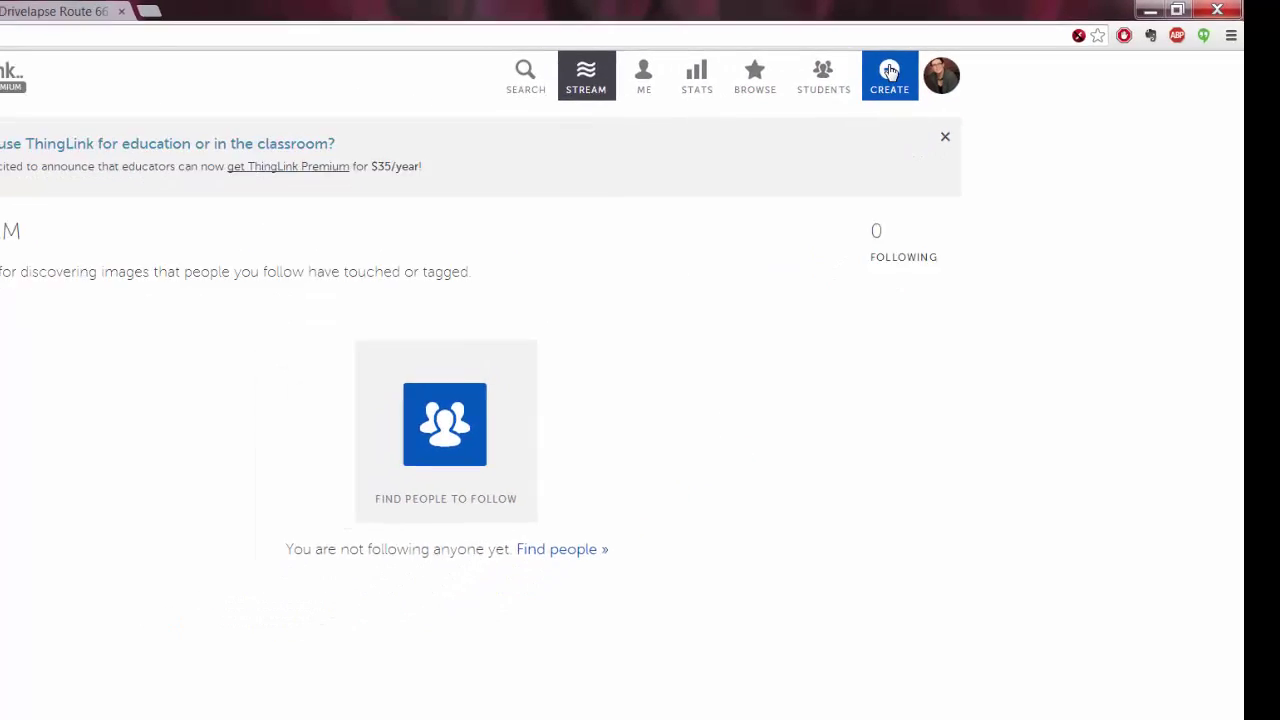
Upload Route 66.jpg from the Desktop as a new interactive image
{"action": "left_click", "coordinate": [834, 84]}
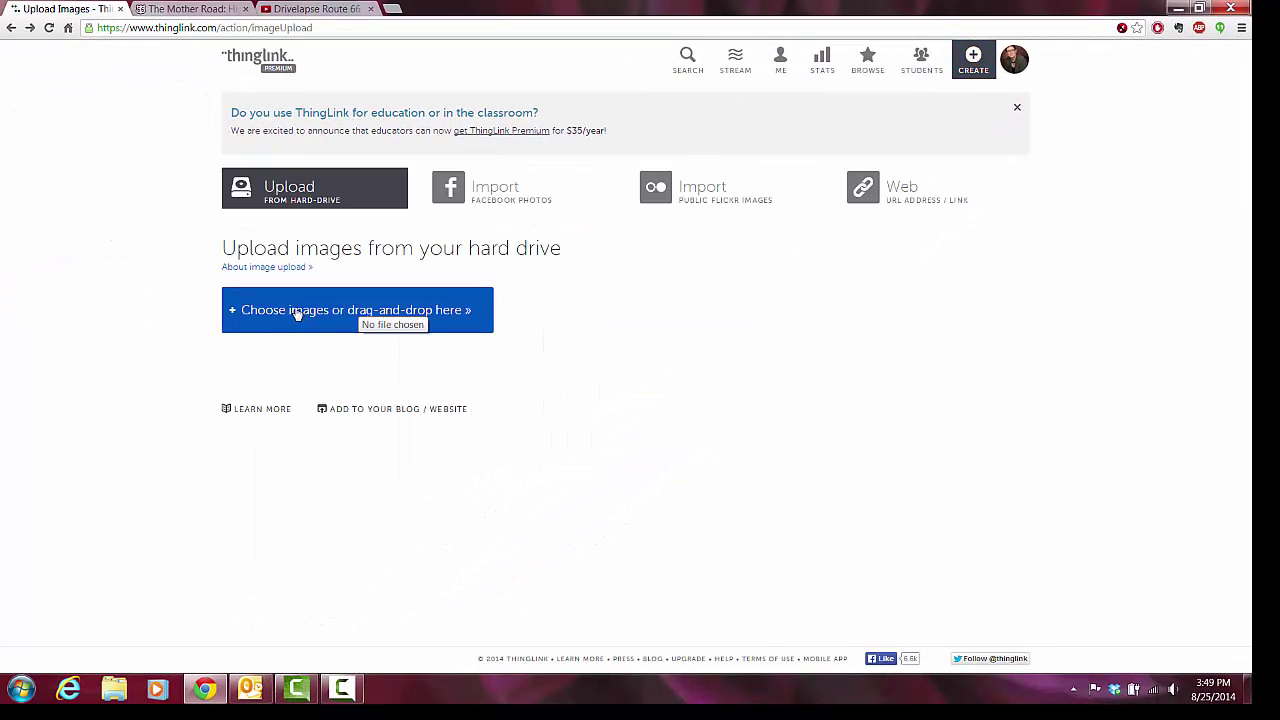
{"action": "left_click", "coordinate": [352, 311]}
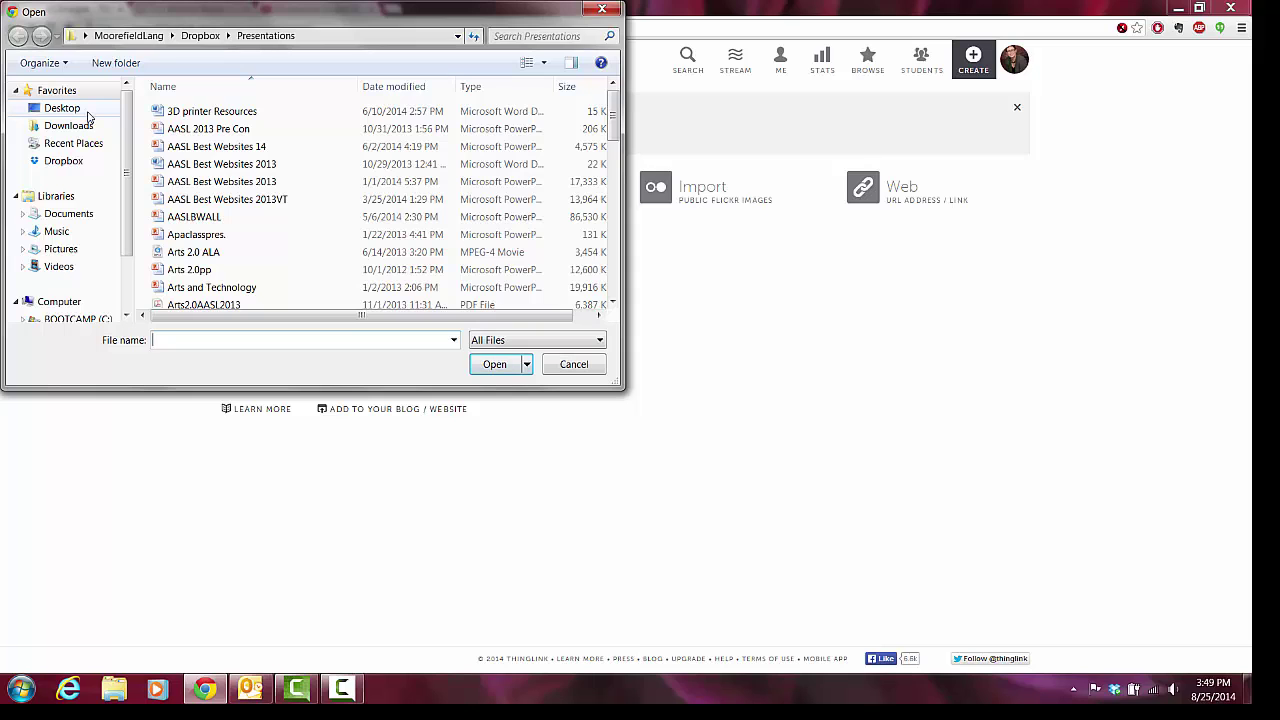
{"action": "left_click", "coordinate": [62, 108]}
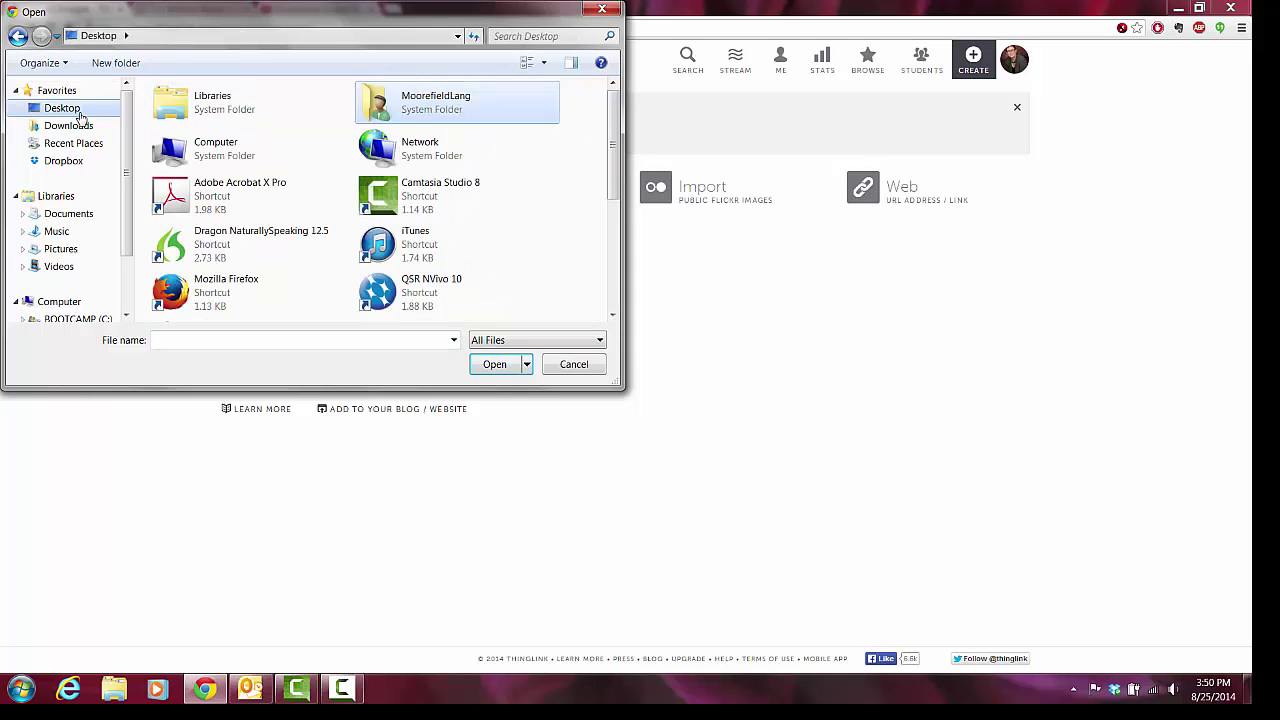
{"action": "scroll", "coordinate": [460, 125], "scroll_direction": "down", "scroll_amount": 5}
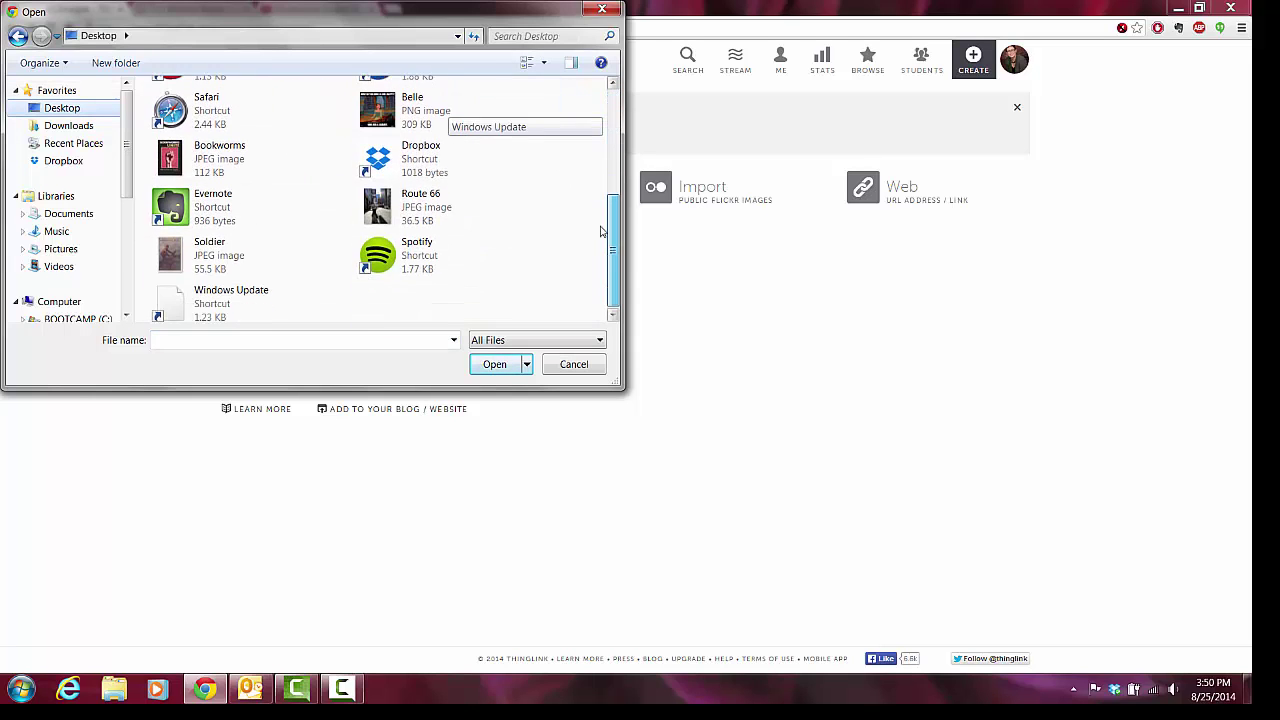
{"action": "left_click", "coordinate": [405, 203]}
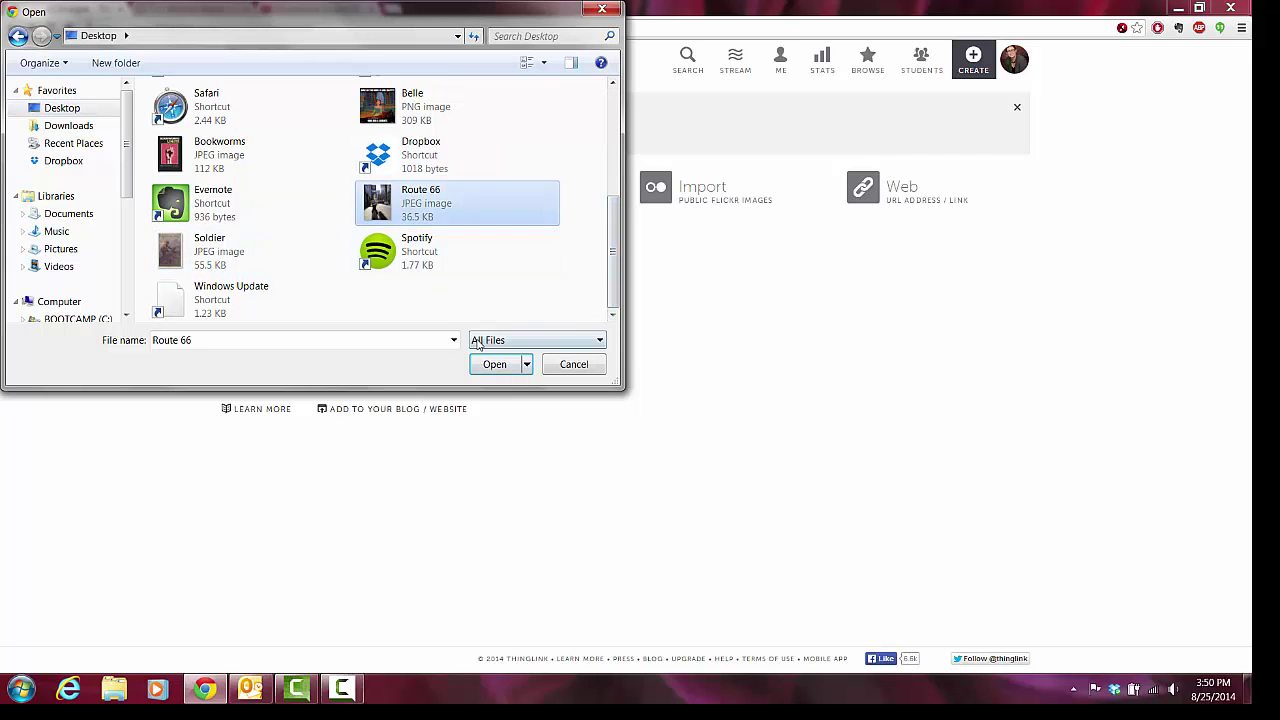
{"action": "left_click", "coordinate": [492, 366]}
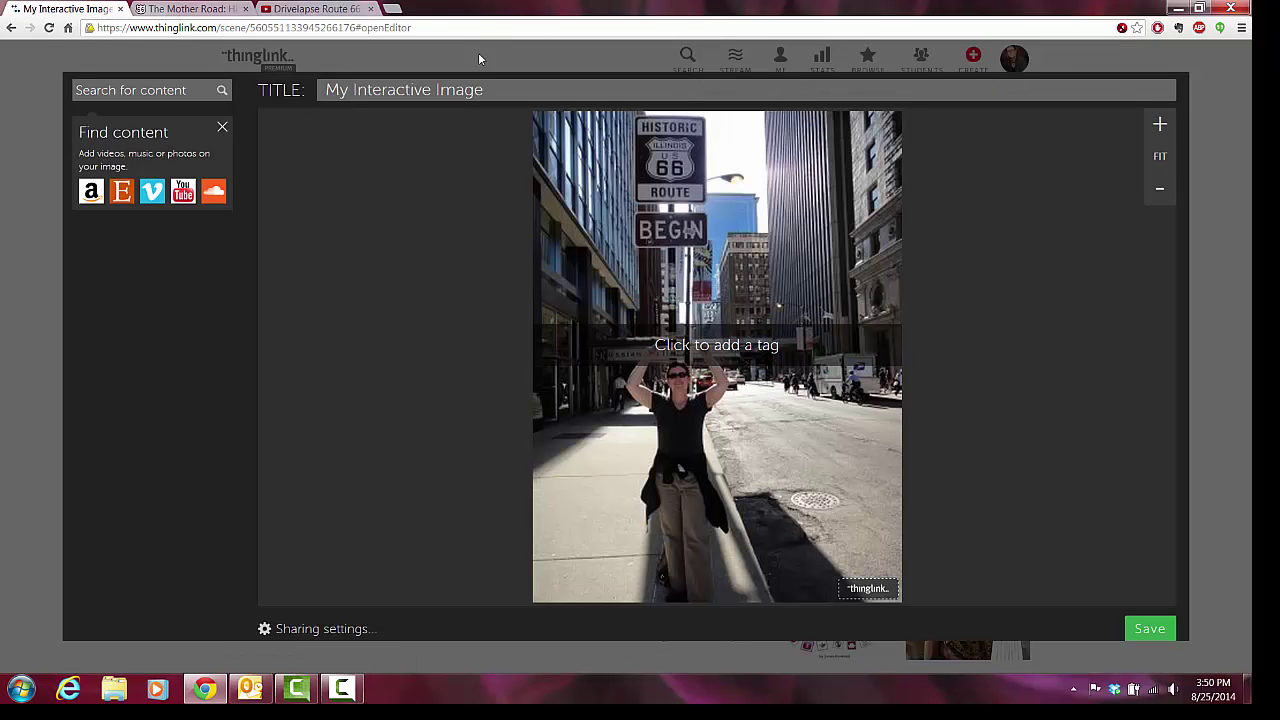
Retitle the image 'Heather on Route 66' and place a tag on the Route 66 shield
{"action": "left_click", "coordinate": [505, 92]}
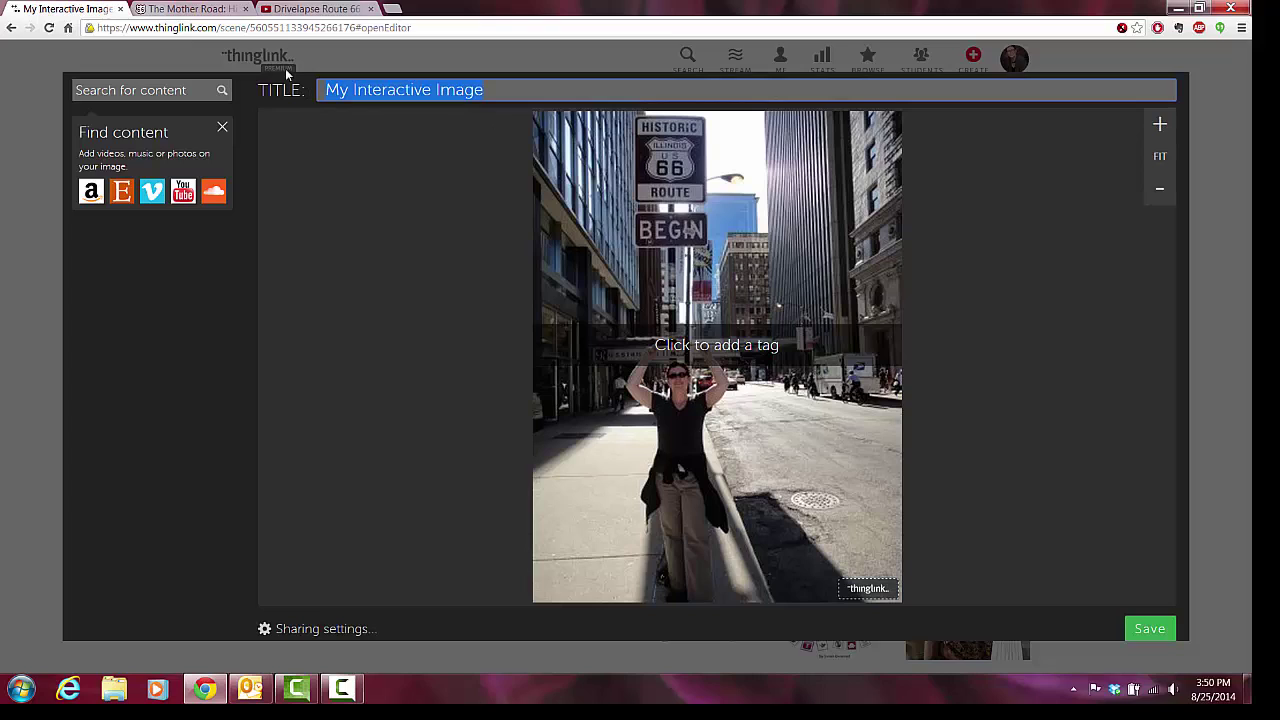
{"action": "type", "text": "Heather on "}
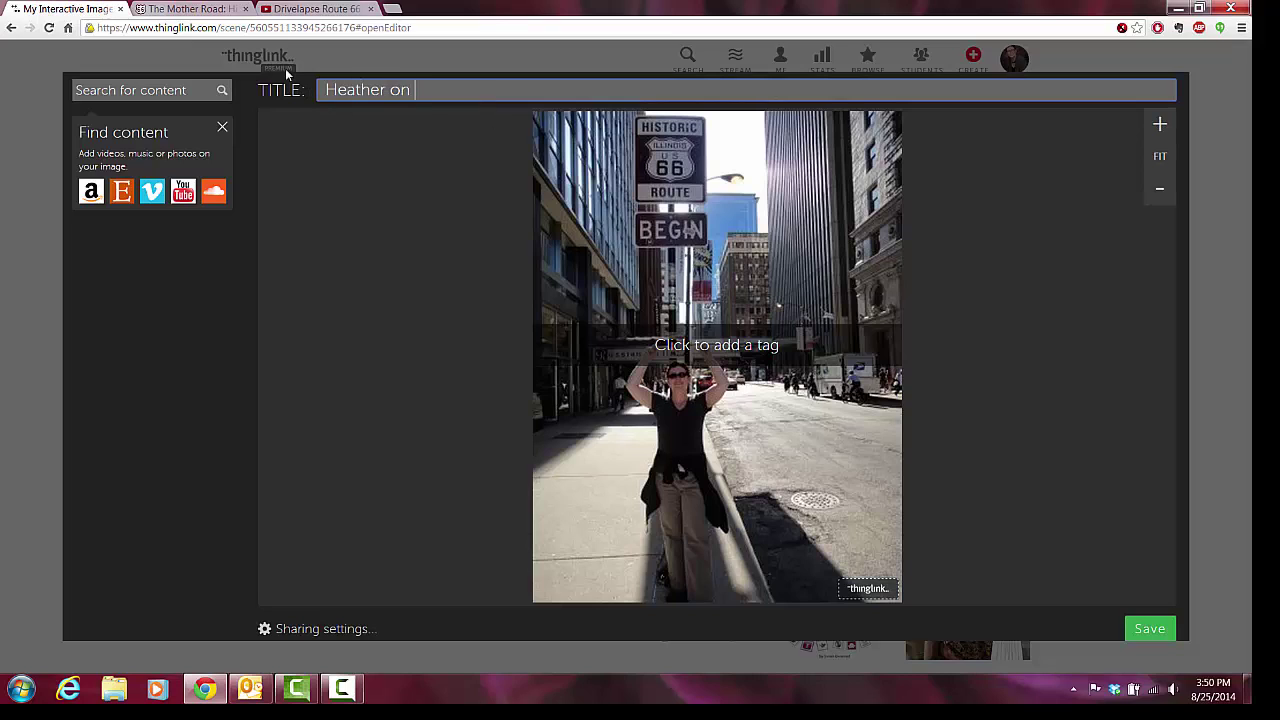
{"action": "type", "text": "Route 66"}
{"action": "left_click", "coordinate": [673, 163]}
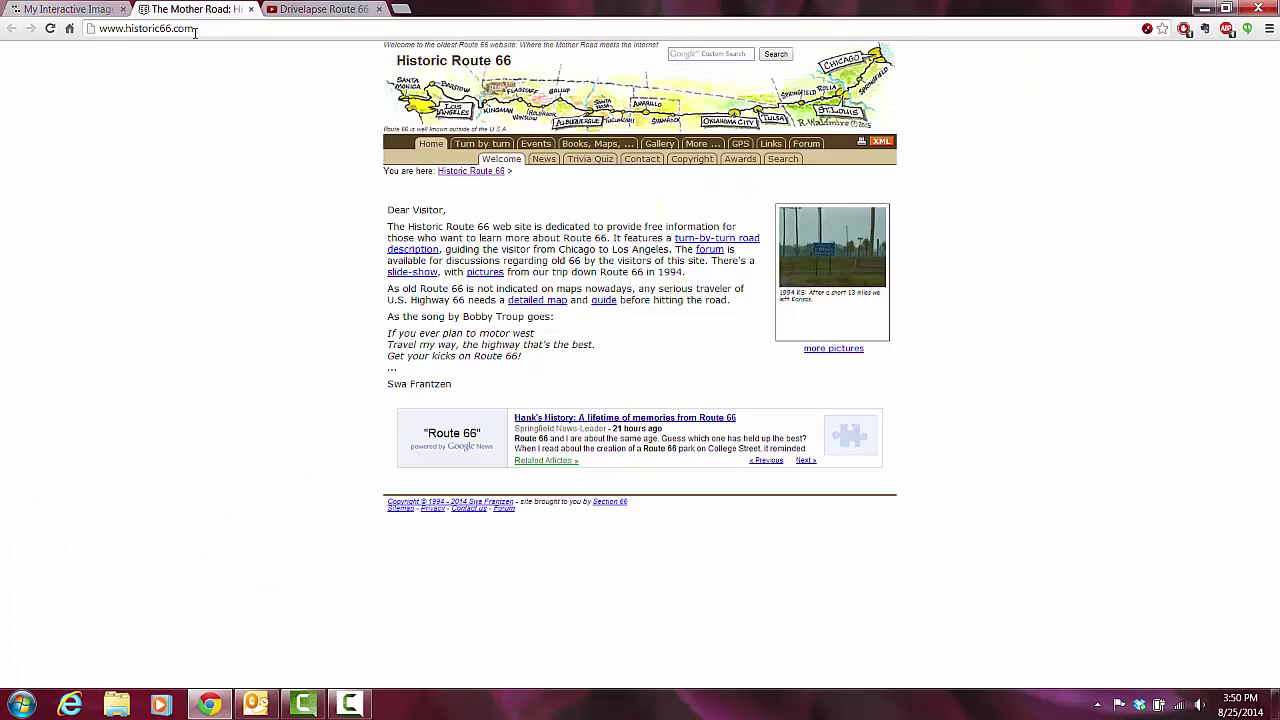
{"action": "left_click", "coordinate": [195, 9]}
{"action": "left_click", "coordinate": [97, 30]}
{"action": "left_click_drag", "start_coordinate": [97, 30], "coordinate": [90, 37]}
{"action": "key", "text": "ctrl+c"}
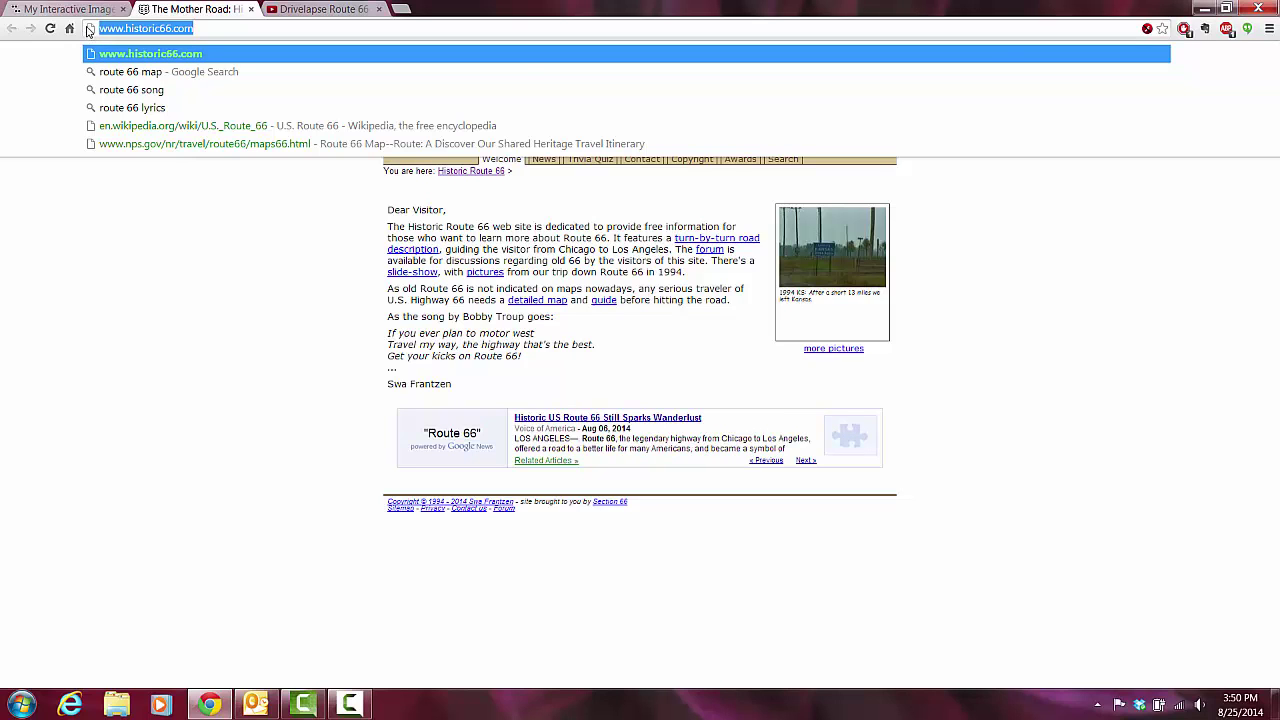
{"action": "left_click", "coordinate": [80, 12]}
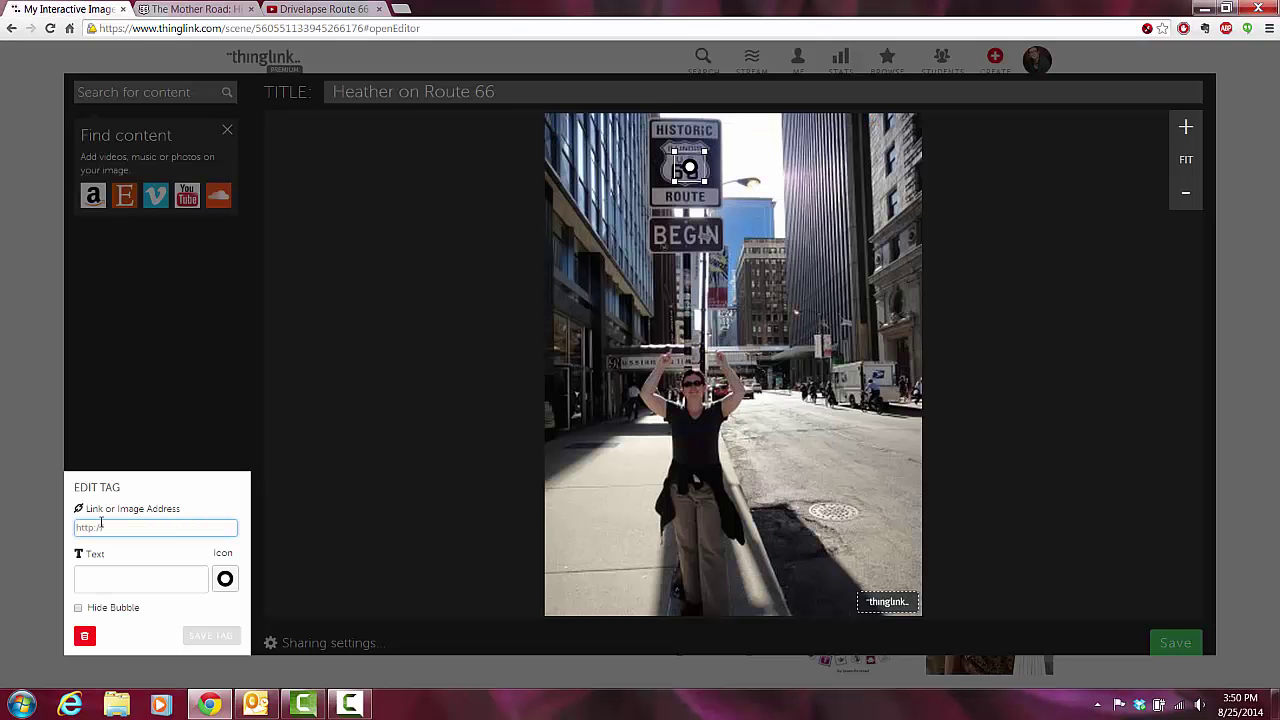
{"action": "key", "text": "ctrl+v"}
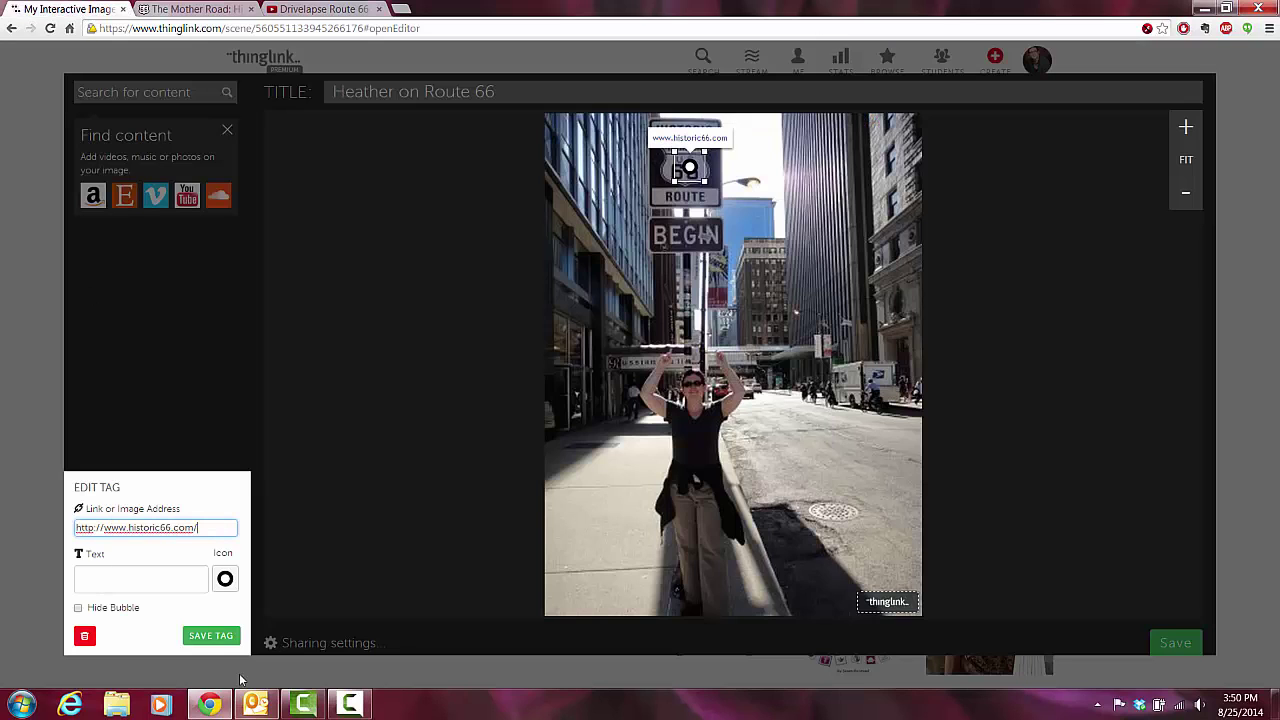
{"action": "left_click", "coordinate": [208, 637]}
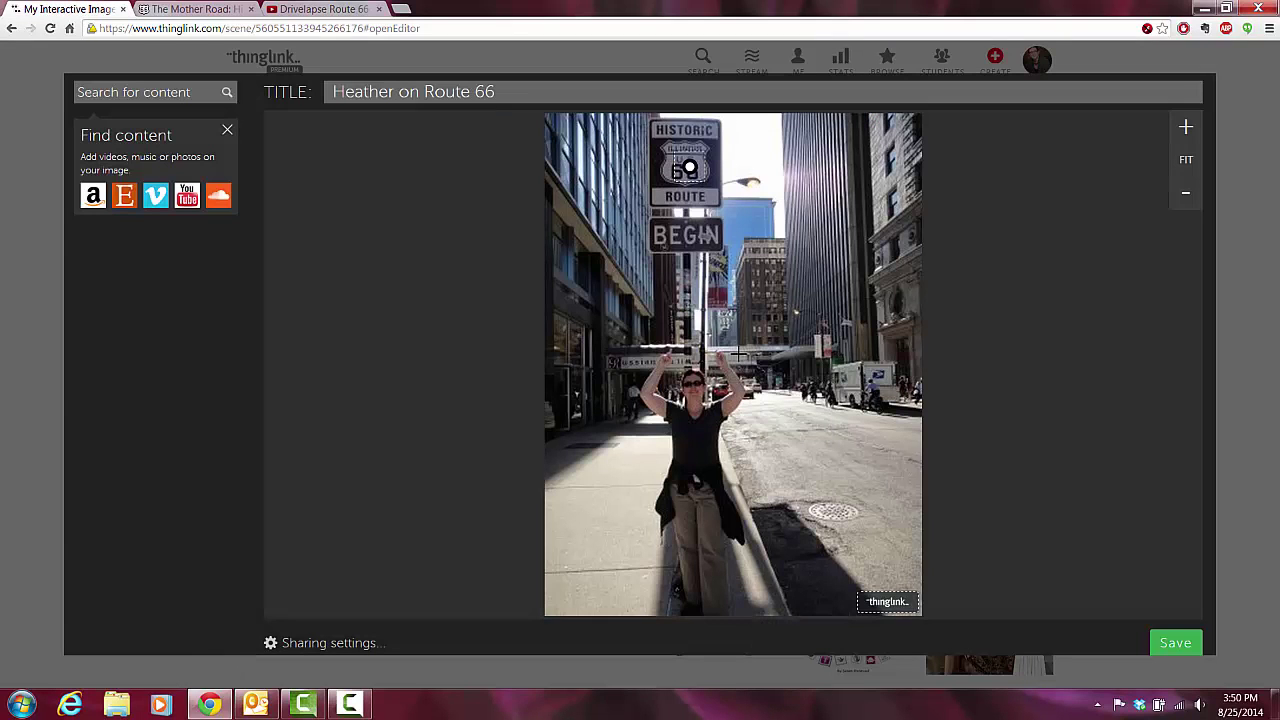
Add a tag beside the woman's raised arm reading 'Here I am about to start my trip!' and save it
{"action": "left_click", "coordinate": [692, 386]}
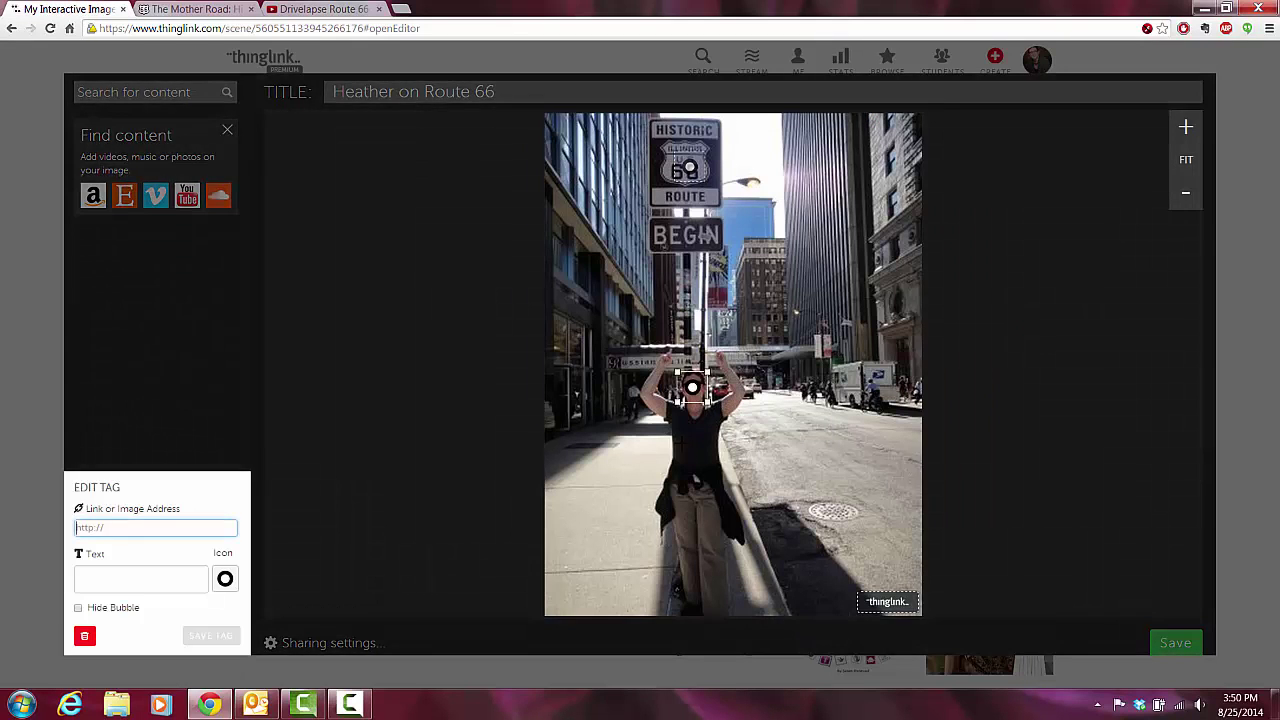
{"action": "mouse_move", "coordinate": [692, 386]}
{"action": "left_mouse_down"}
{"action": "mouse_move", "coordinate": [790, 385]}
{"action": "mouse_move", "coordinate": [761, 397]}
{"action": "left_mouse_up"}
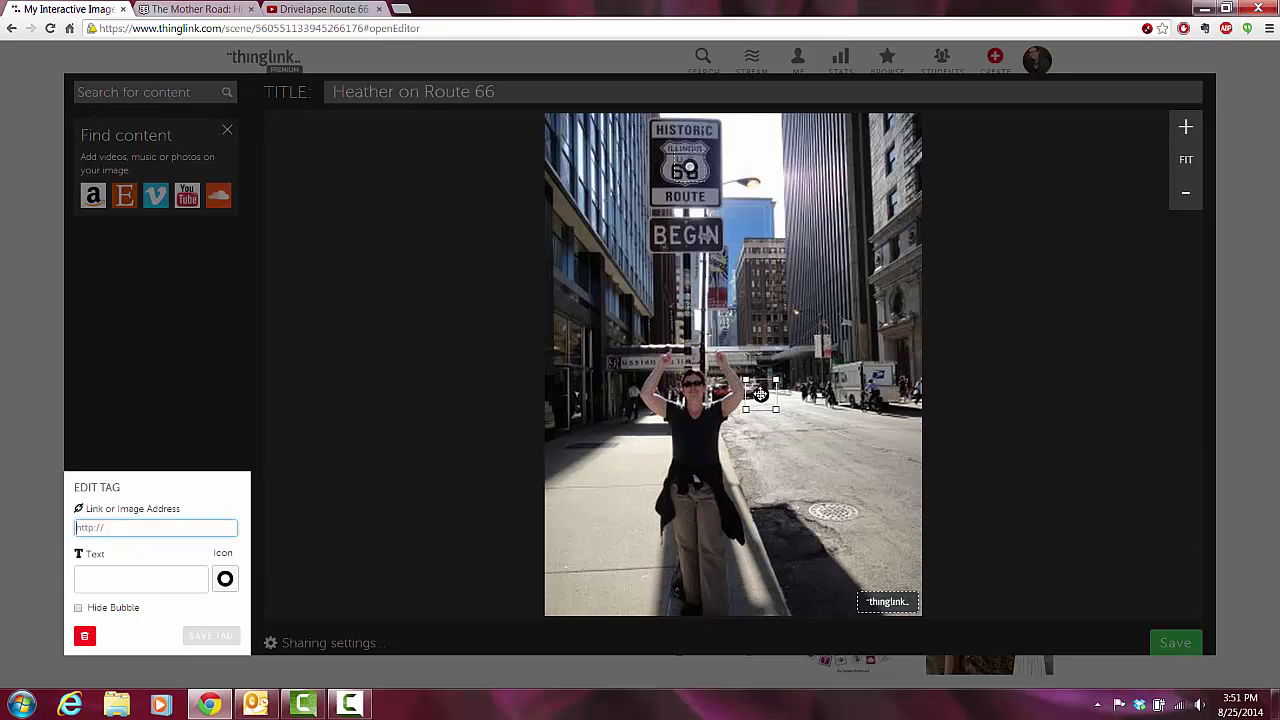
{"action": "left_click", "coordinate": [113, 578]}
{"action": "type", "text": "H"}
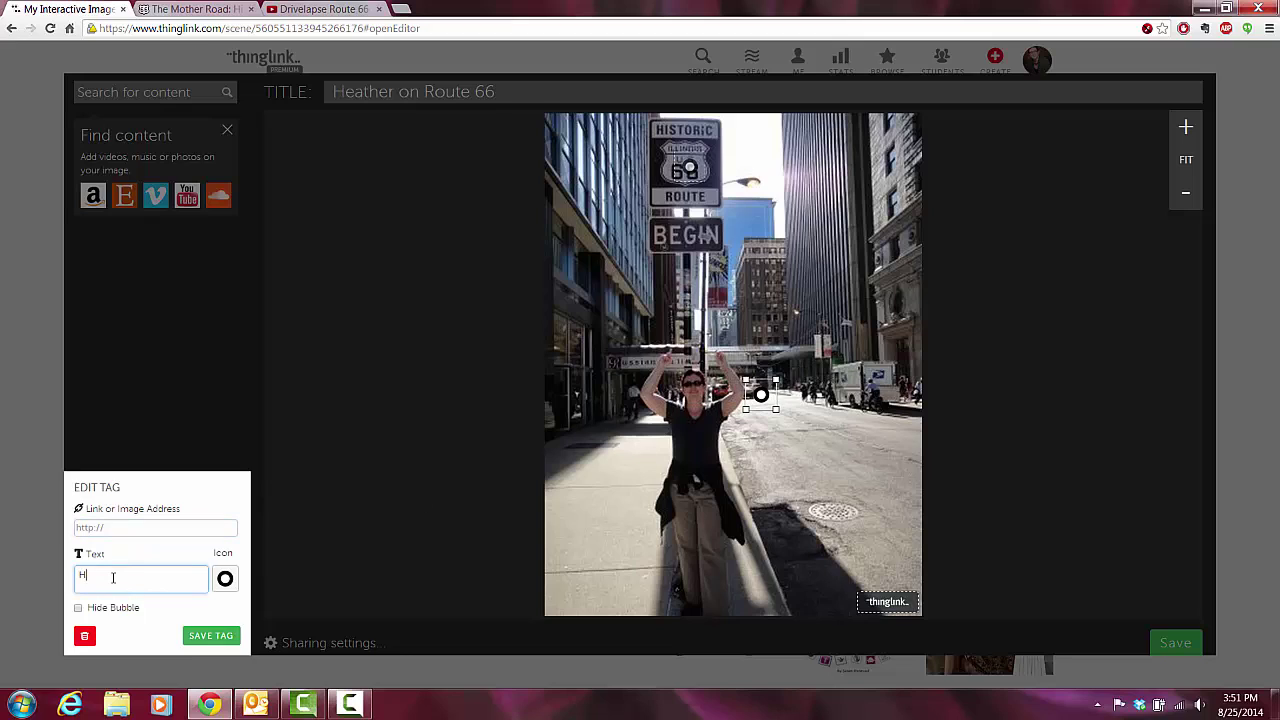
{"action": "type", "text": "ere I am about to start my trip"}
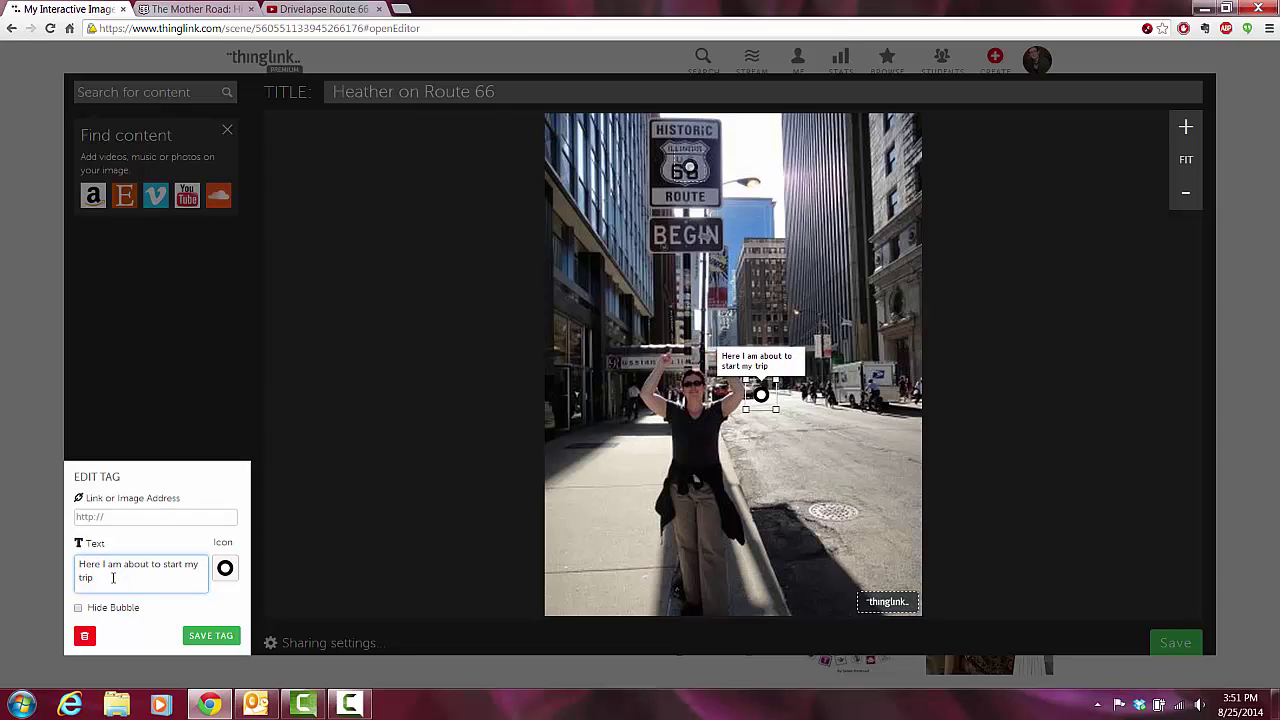
{"action": "type", "text": "!"}
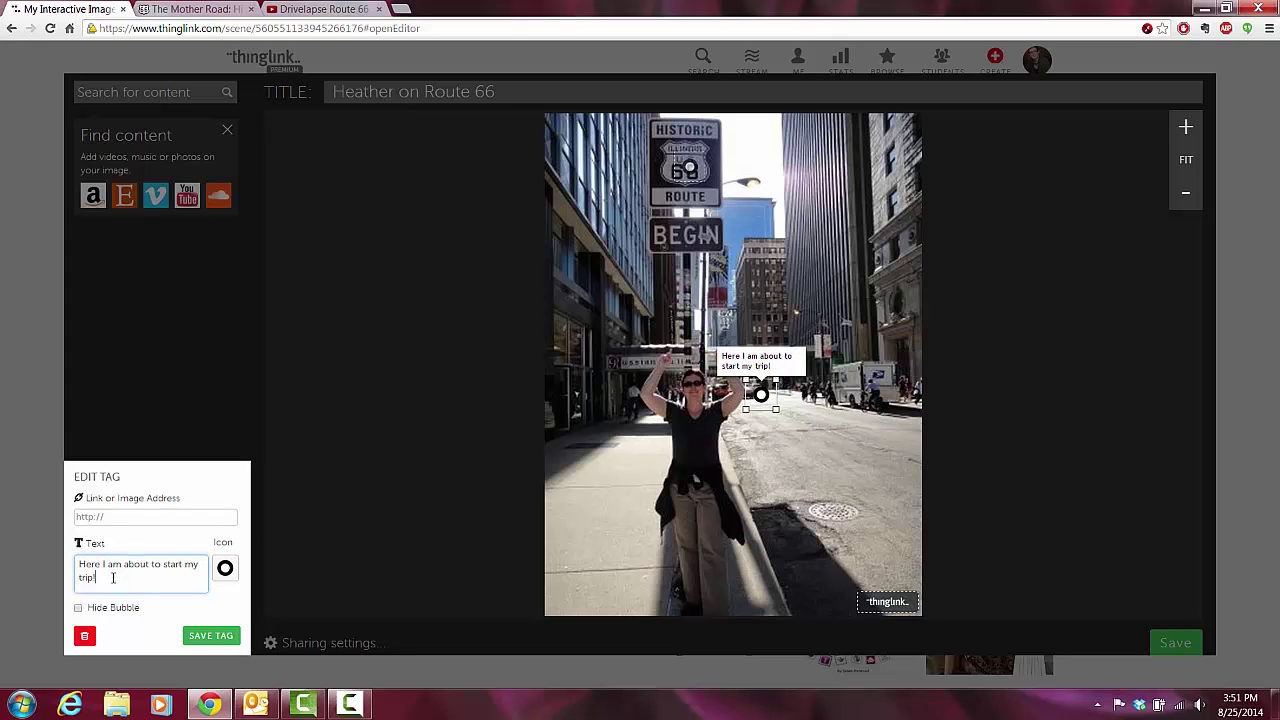
{"action": "left_click", "coordinate": [212, 636]}
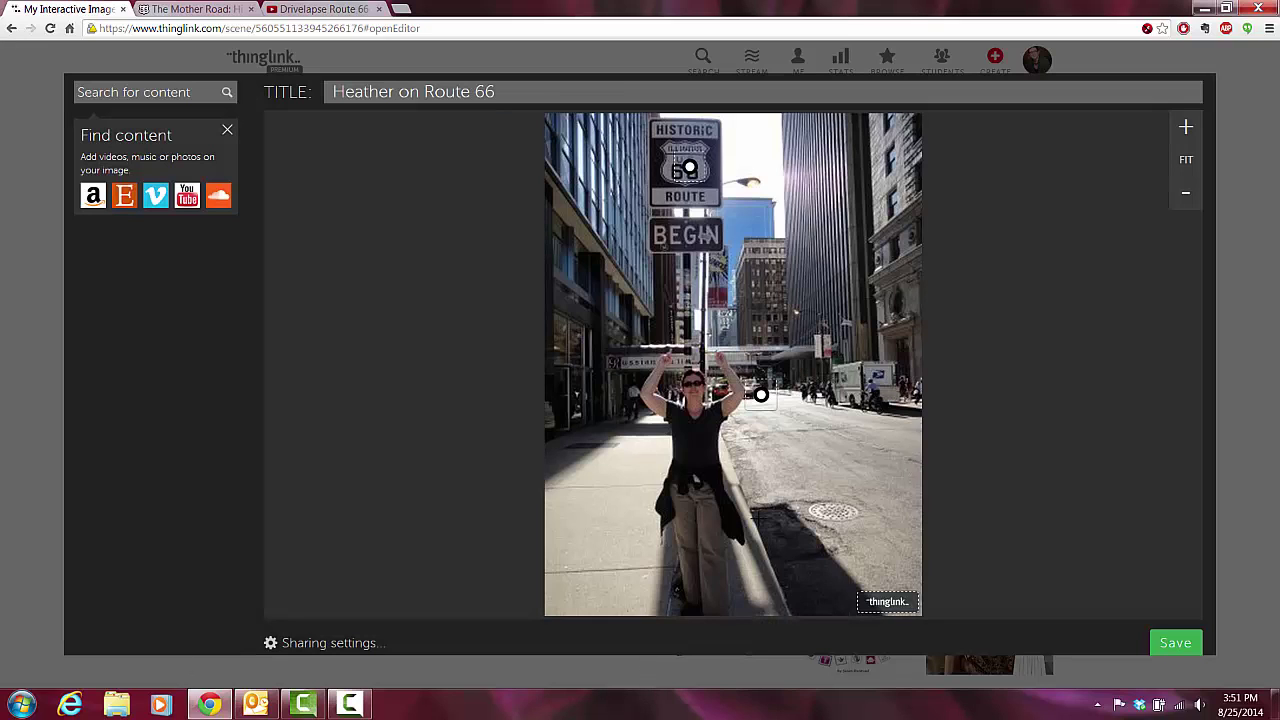
Tag the manhole cover with the Drivelapse Route 66 YouTube video URL and save it
{"action": "left_click", "coordinate": [847, 512]}
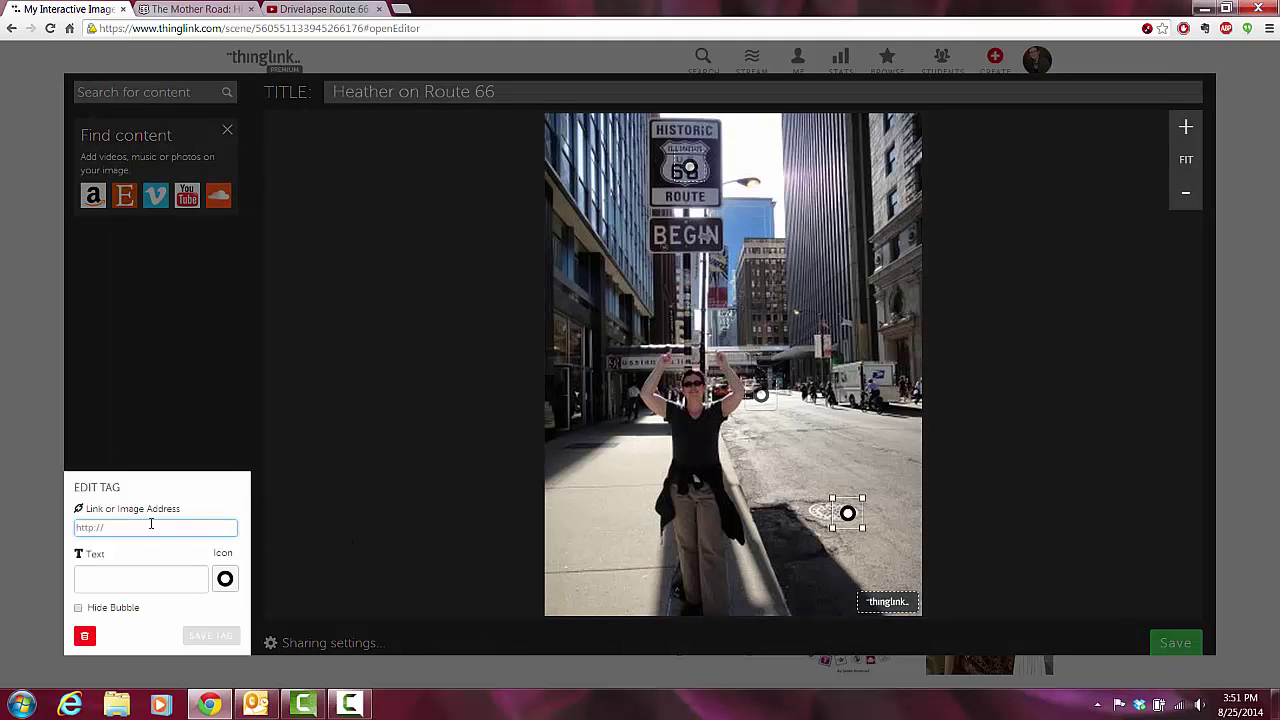
{"action": "left_click", "coordinate": [296, 10]}
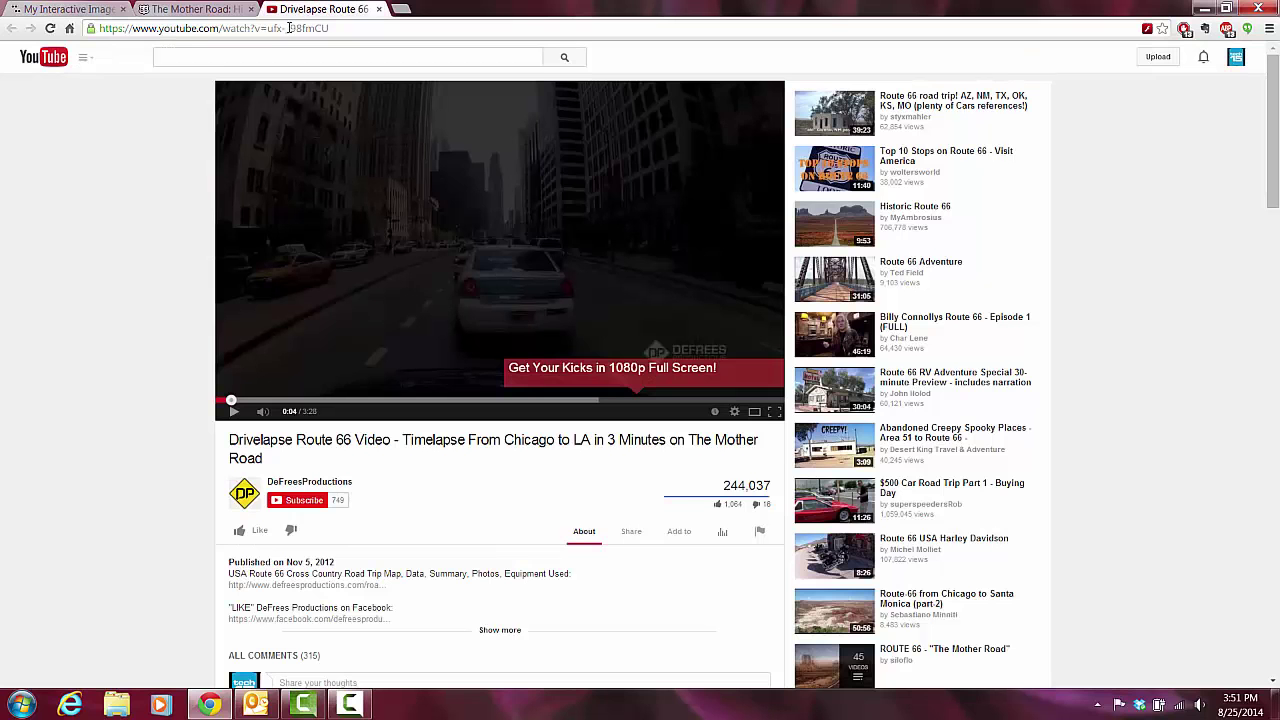
{"action": "left_click", "coordinate": [380, 27]}
{"action": "key", "text": "ctrl+c"}
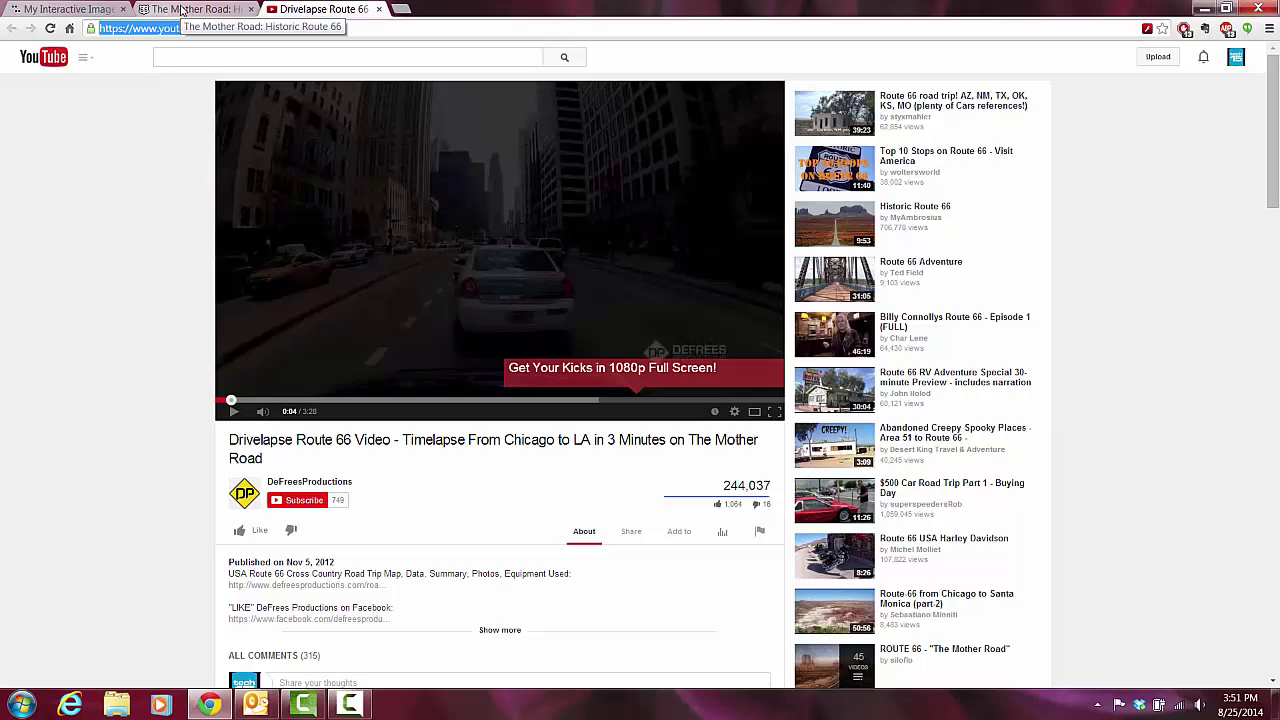
{"action": "left_click", "coordinate": [82, 12]}
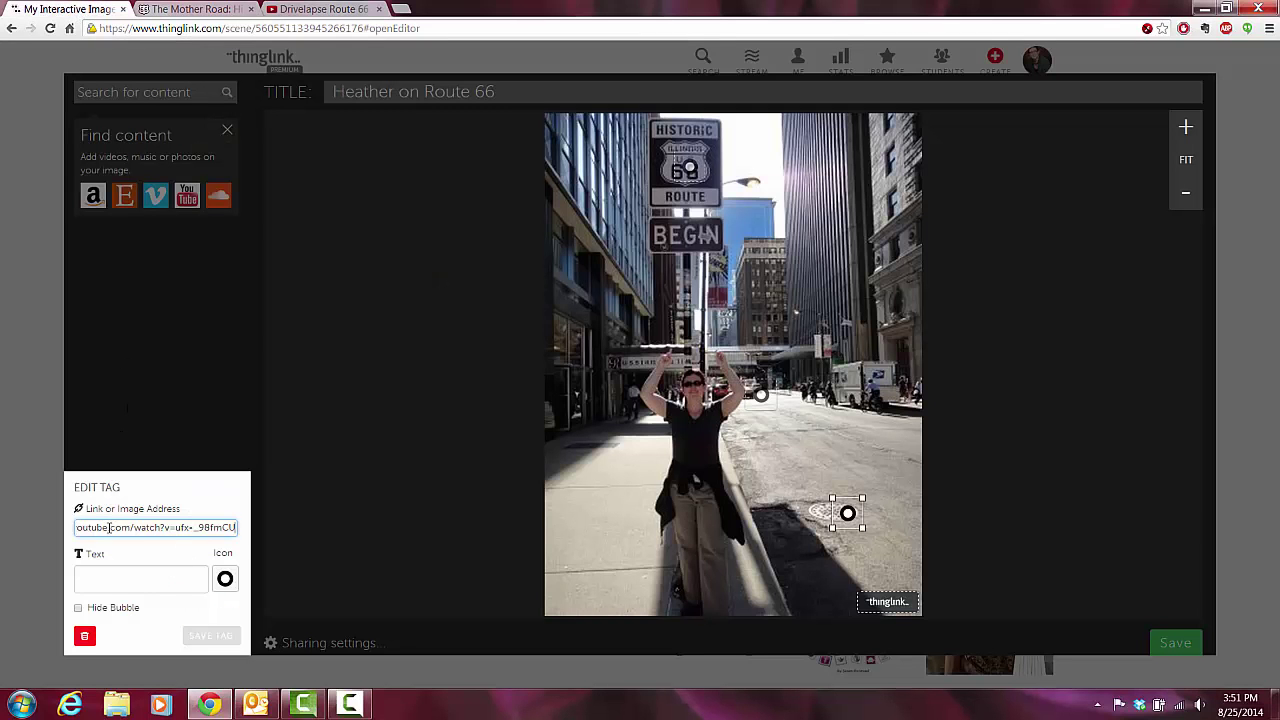
{"action": "key", "text": "ctrl+v"}
{"action": "left_click", "coordinate": [218, 637]}
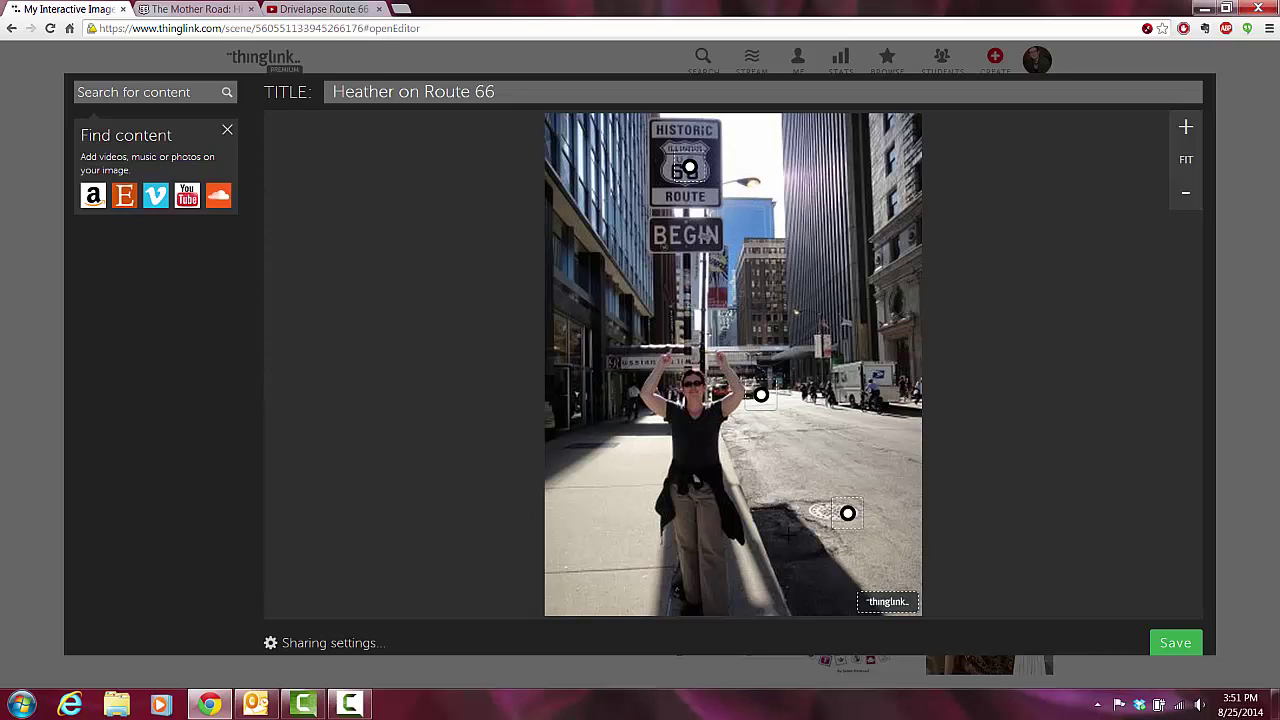
Save the 'Heather on Route 66' image and check its tags on the saved page
{"action": "left_click", "coordinate": [1178, 644]}
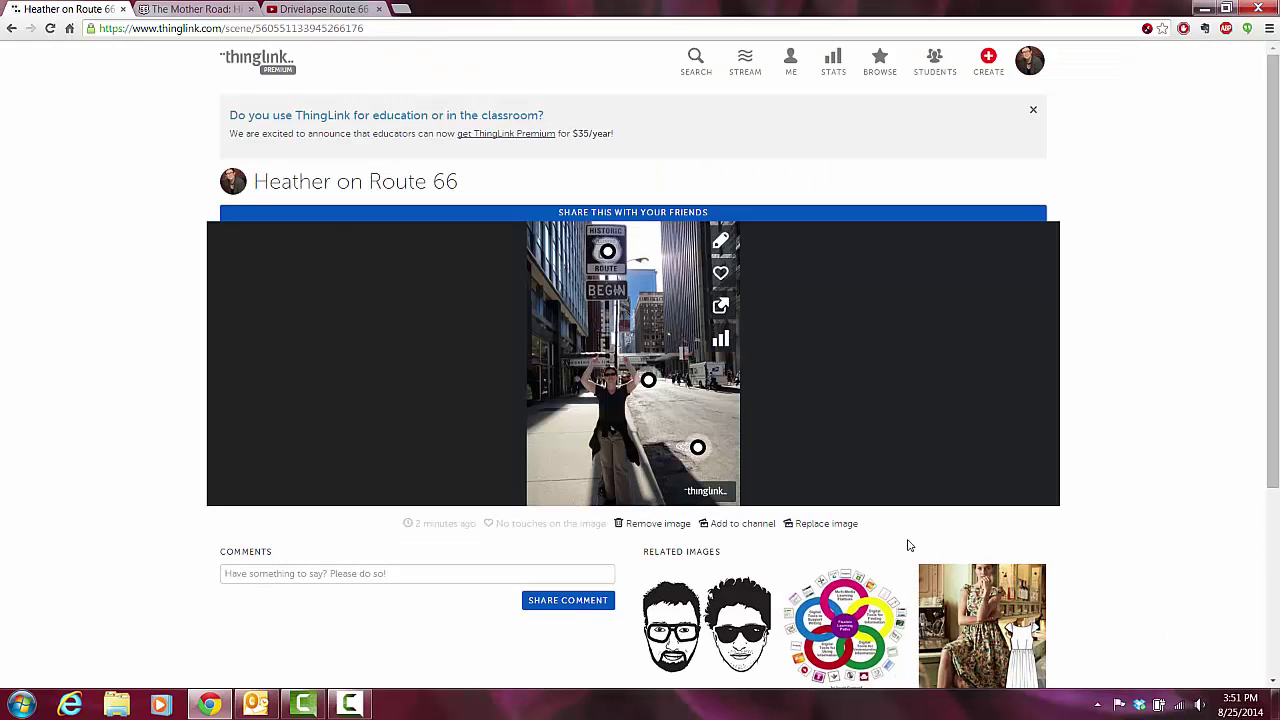
{"action": "mouse_move", "coordinate": [605, 253]}
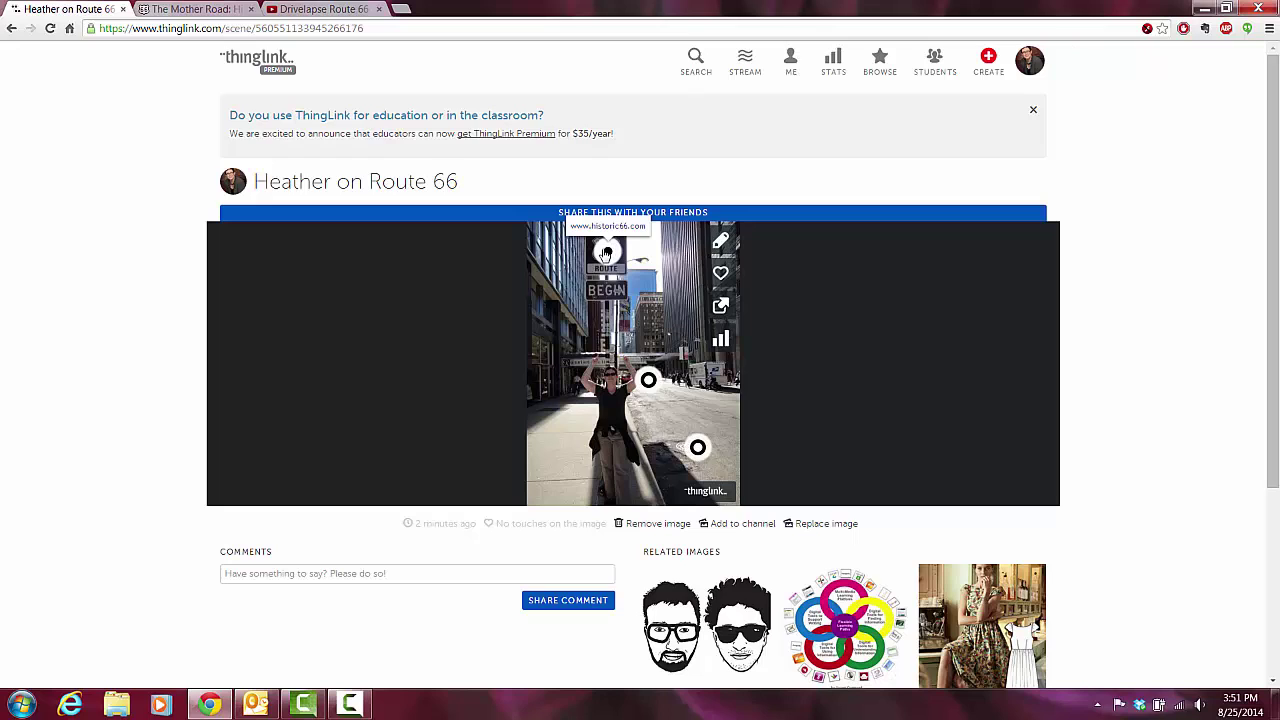
{"action": "mouse_move", "coordinate": [650, 388]}
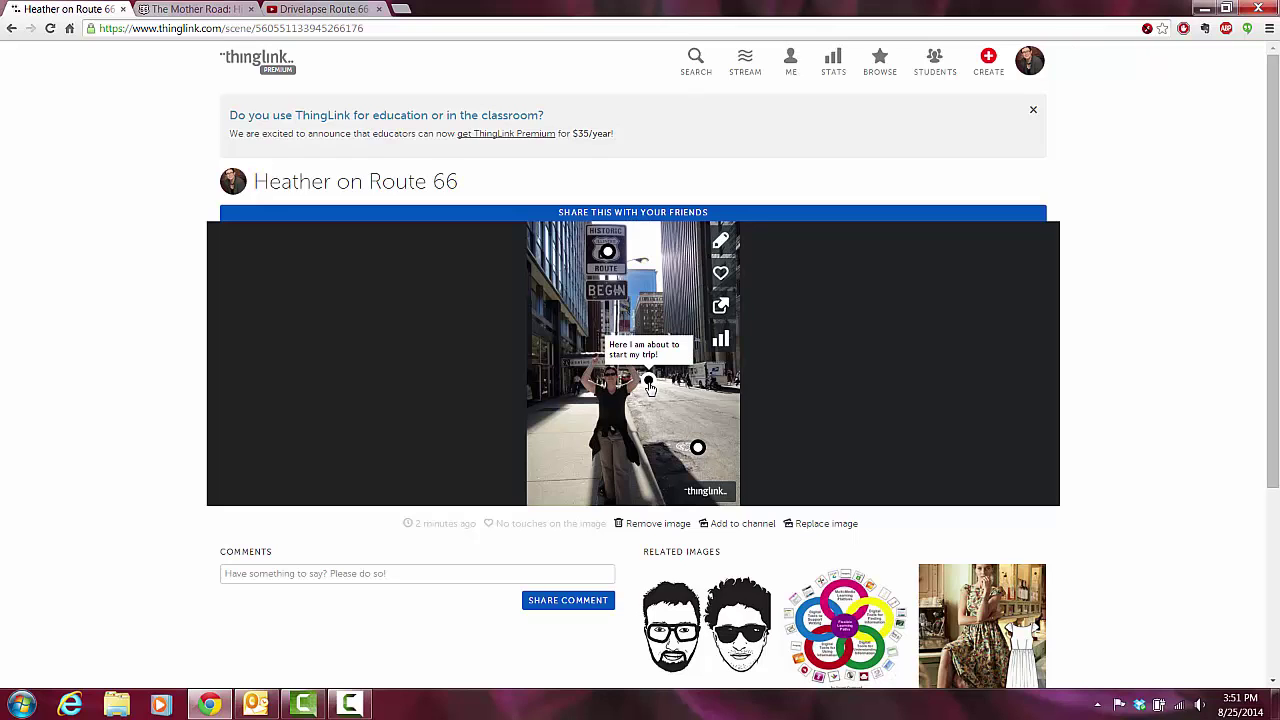